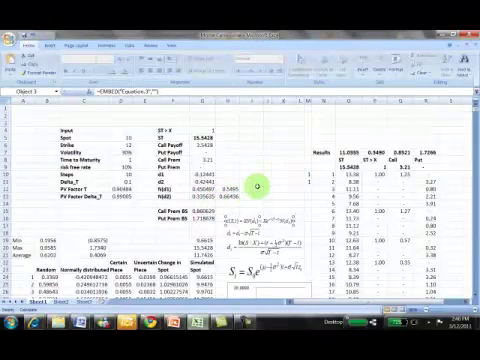
- Label N6 'Error' and enter =G13-P7 in P6 for the ST > X error
click(325, 143)
text(rror)
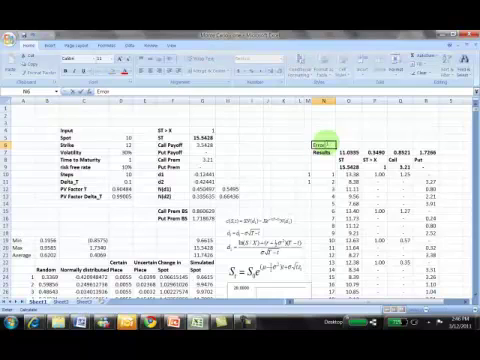
key(Return)
key(Up)
key(Right)
key(Right)
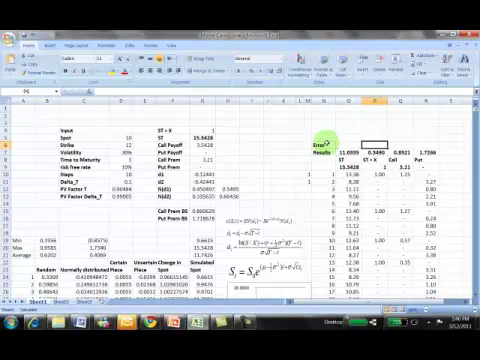
text(=)
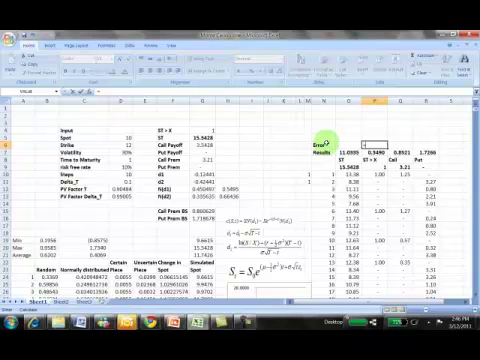
drag(201, 188, 203, 197)
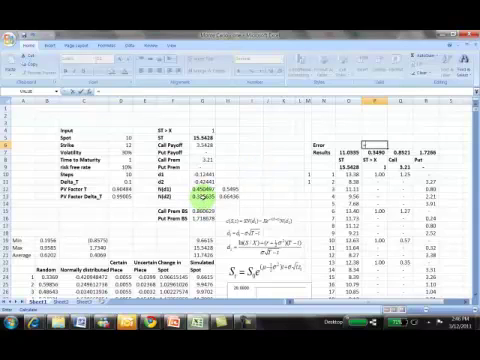
click(203, 197)
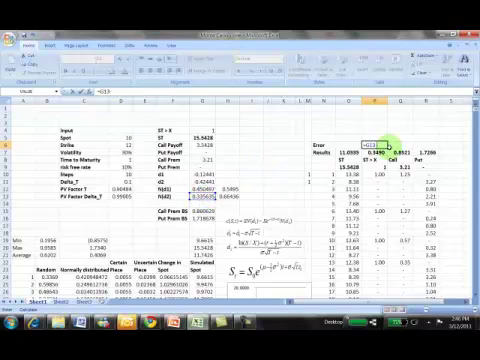
text(-)
click(379, 152)
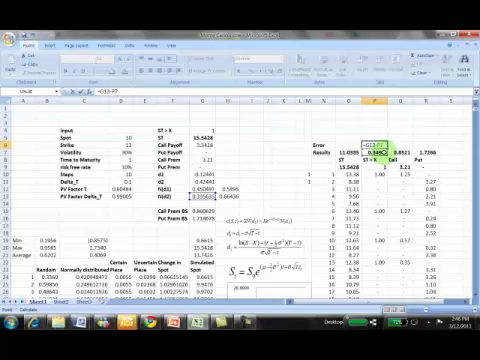
key(Return)
- Enter =G15-Q7 in Q6 as the call error
click(398, 146)
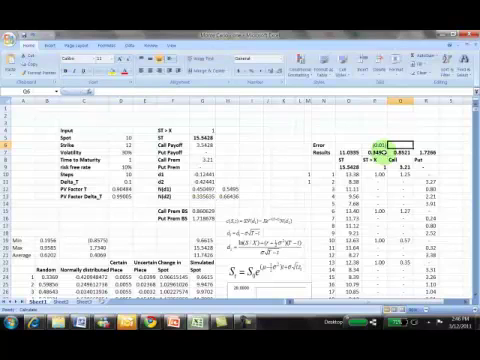
text(=)
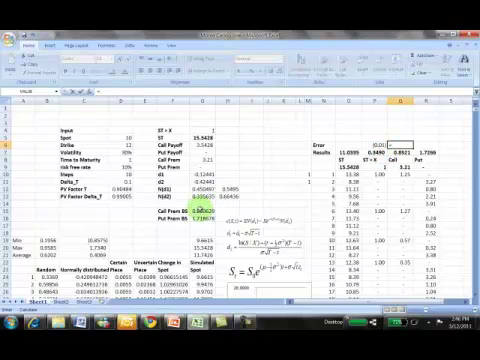
click(201, 211)
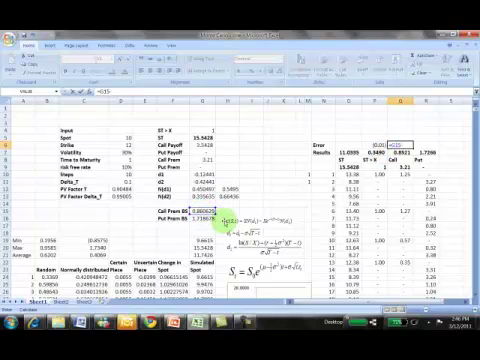
text(-)
click(400, 153)
key(Return)
- Start the put error formula in R6, referencing the Black-Scholes put premium in G16
key(Up)
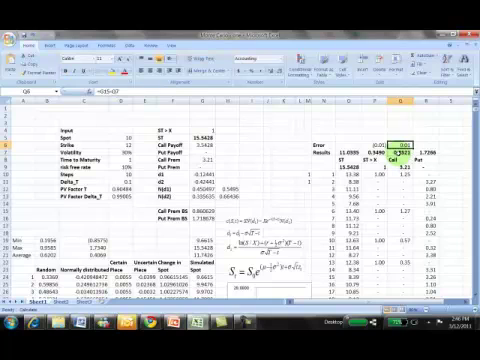
key(Right)
text(=)
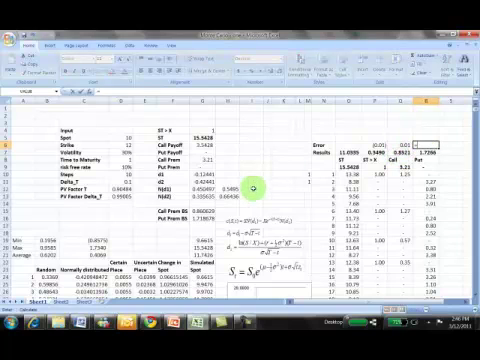
click(205, 212)
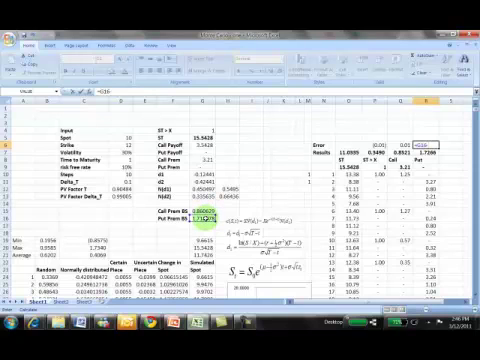
key(Return)
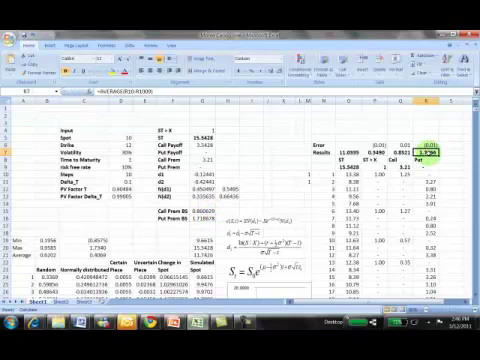
key(Up)
key(Up)
key(Left)
key(Left)
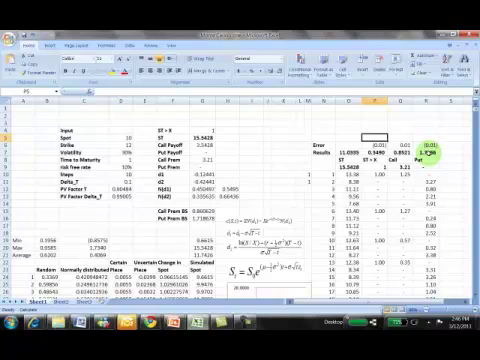
key(Down)
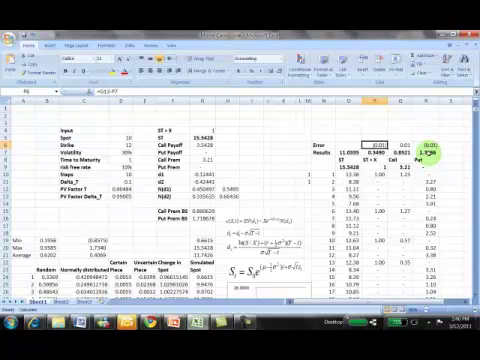
key(shift+Right)
key(shift+Right)
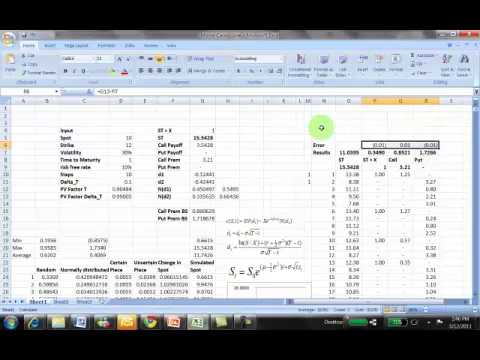
- Add two decimal places to the Error values in P6:R6, showing five decimals
click(268, 71)
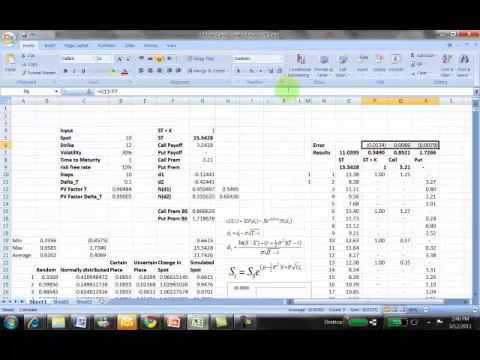
click(268, 71)
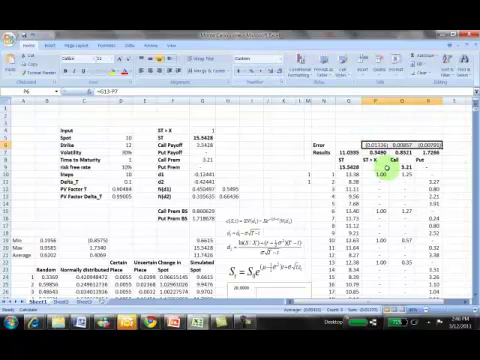